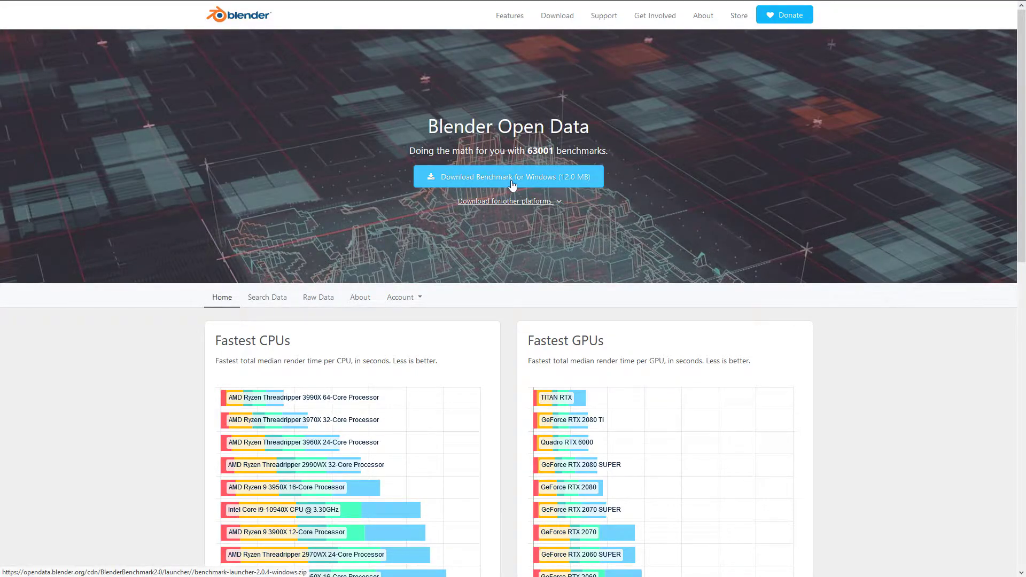
- Look over the benchmark downloads offered for other platforms, then close the list
left_click(557, 206)
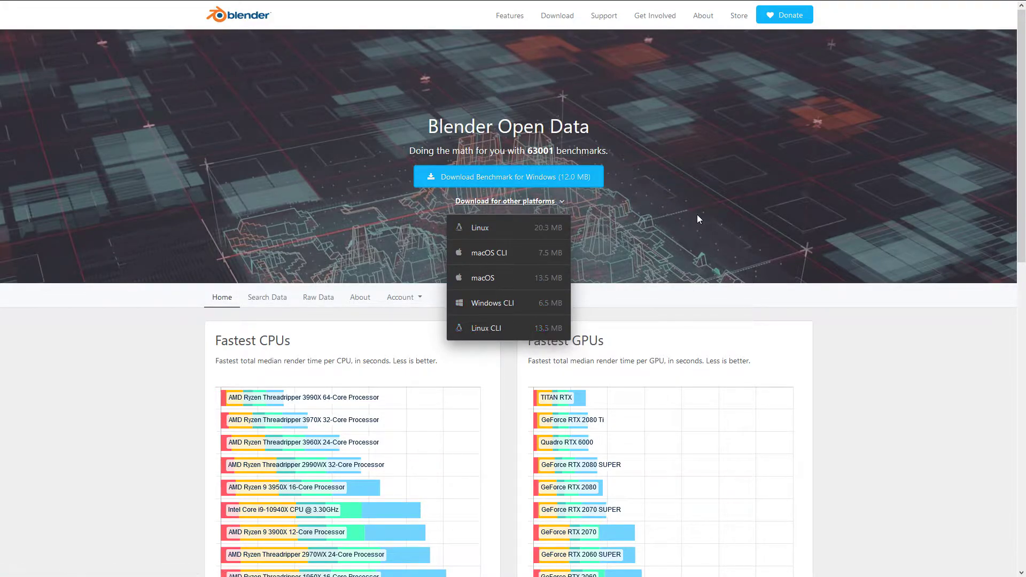
left_click(563, 201)
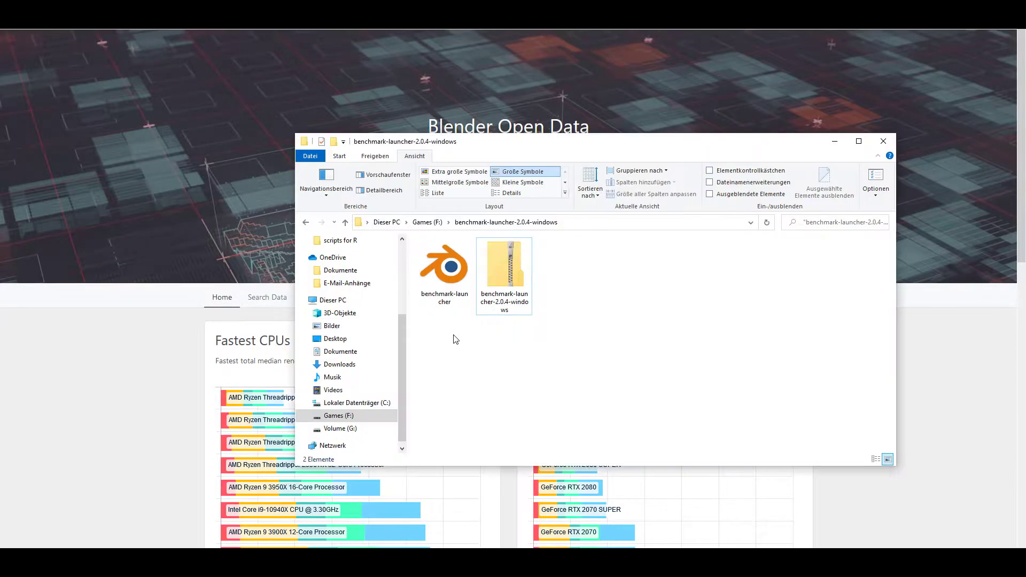
- Run benchmark-launcher.exe from its folder and minimize the Explorer window
left_click(448, 276)
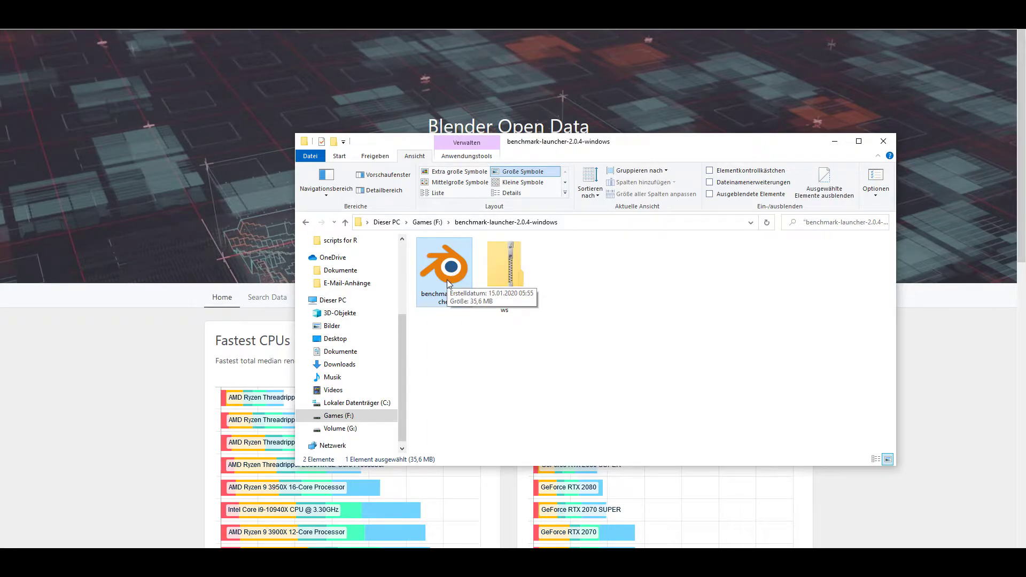
double_click(448, 275)
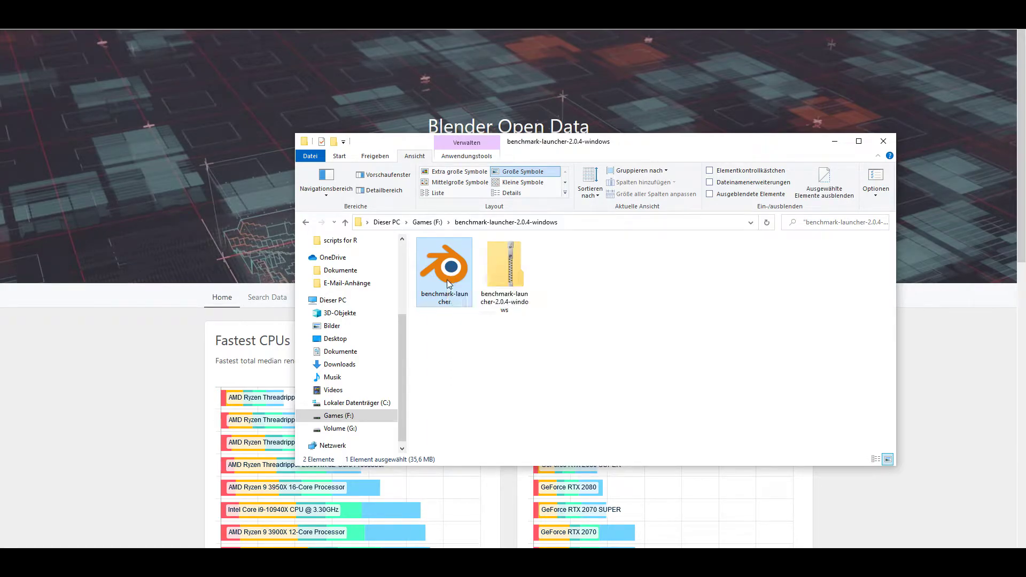
left_click(834, 142)
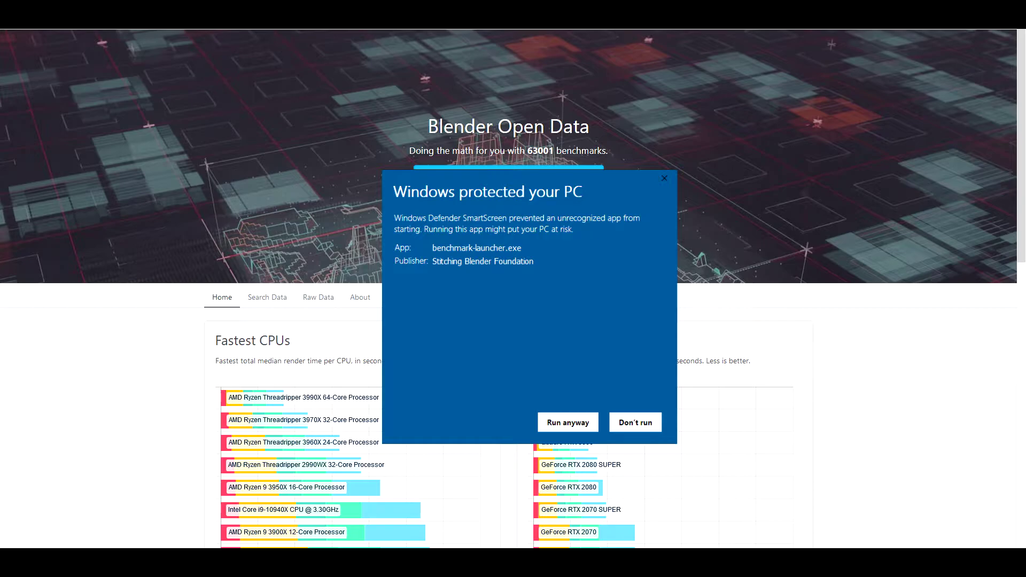
- Let the launcher run past SmartScreen and keep Blender 2.82 as the benchmark version
left_click(568, 422)
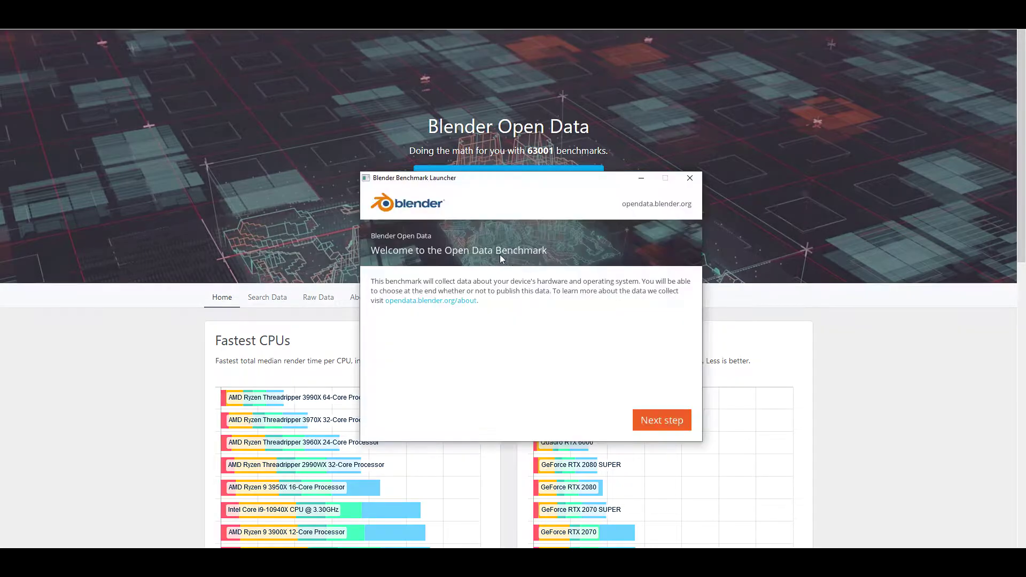
left_click(671, 427)
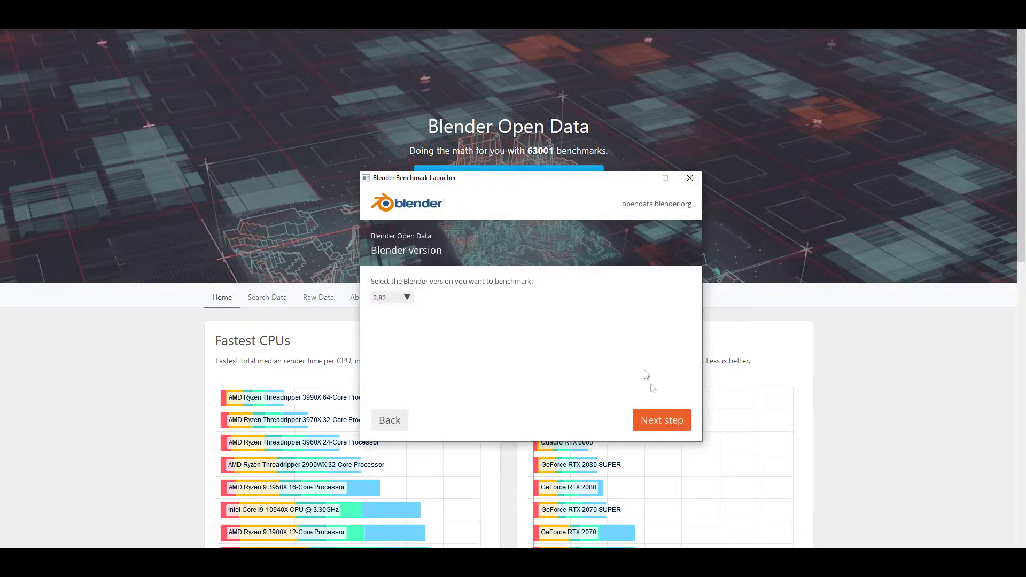
left_click(411, 302)
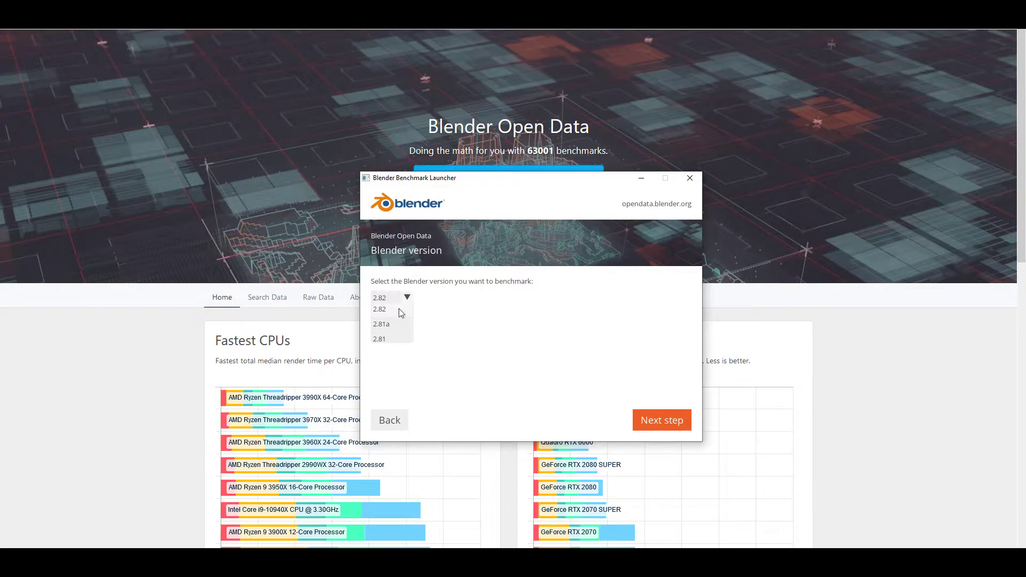
left_click(399, 309)
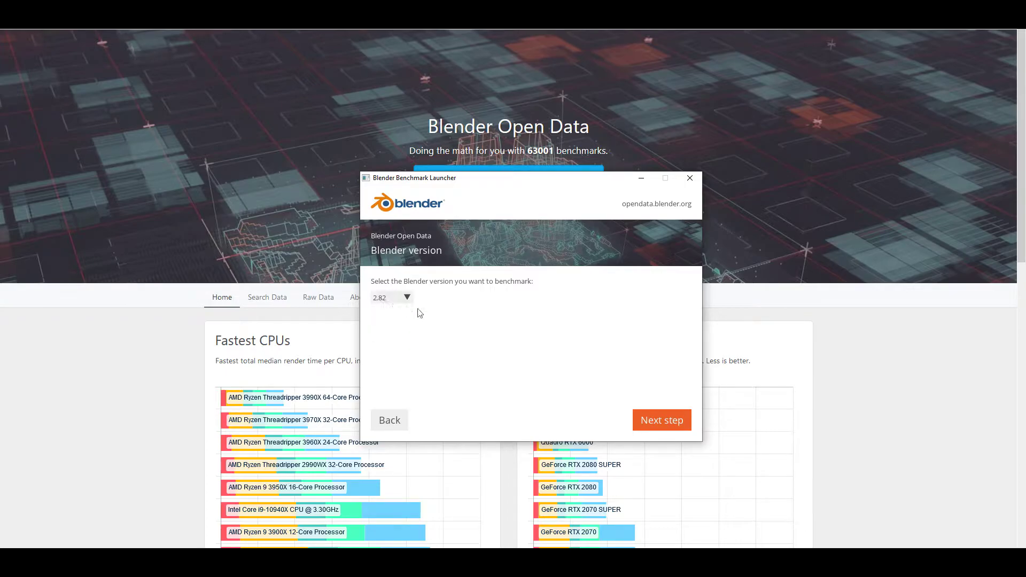
- Download Blender 2.82 with all six benchmark scenes, 157 MB in total
left_click(661, 423)
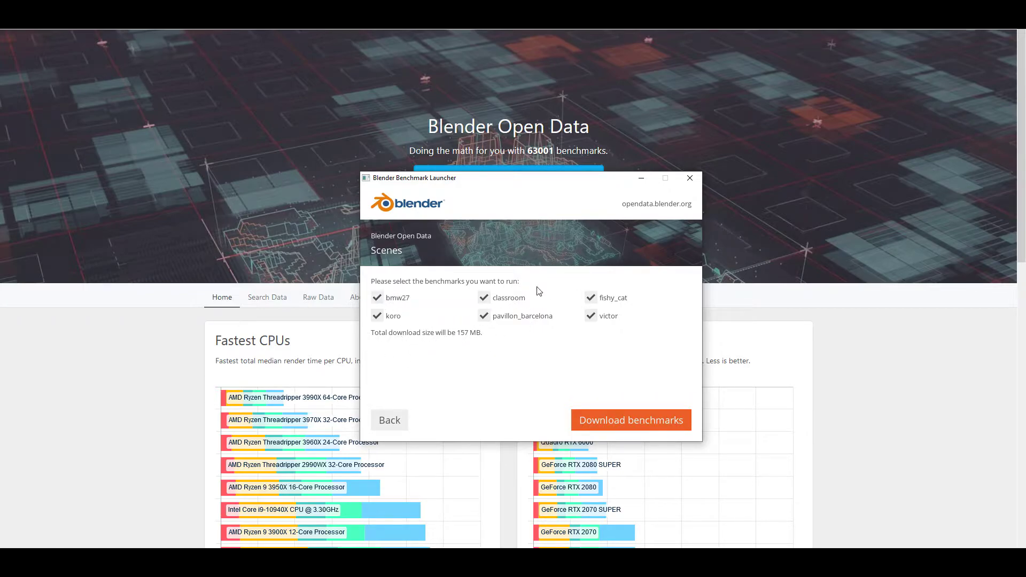
left_click(632, 422)
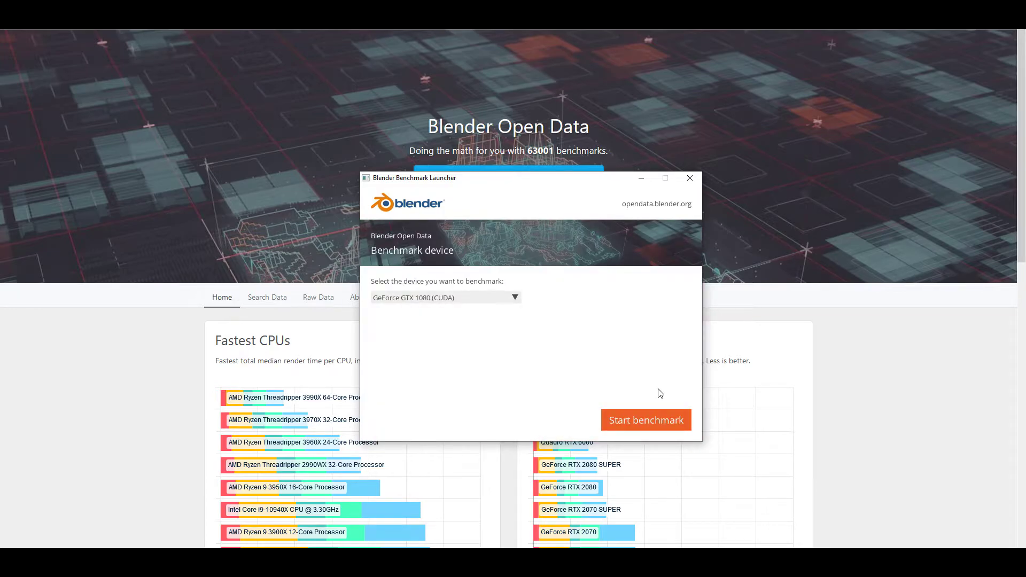
- Run the benchmark on the GeForce GTX 1080 (CUDA) device instead of the CPU
left_click(505, 302)
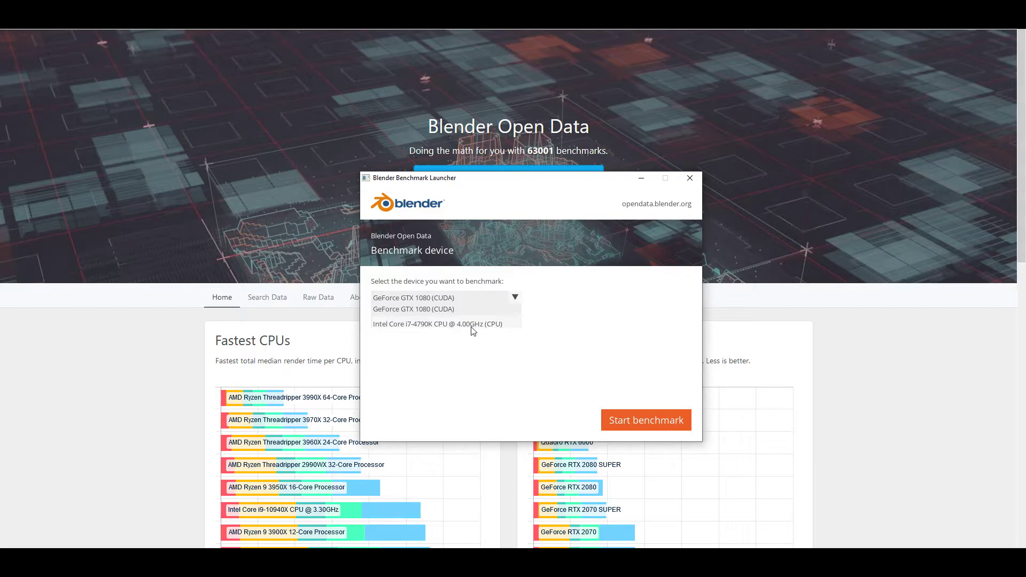
left_click(555, 414)
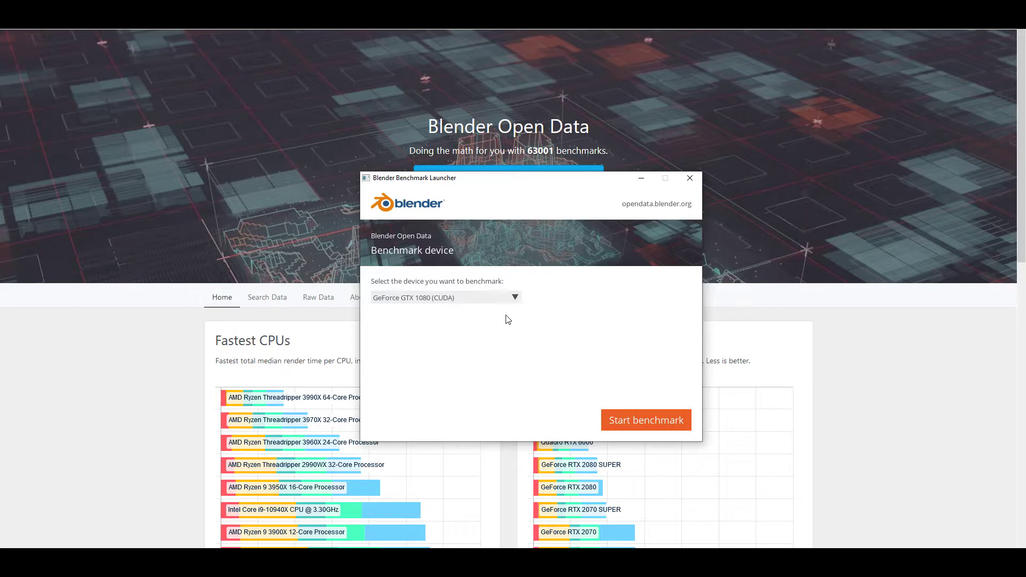
left_click(645, 424)
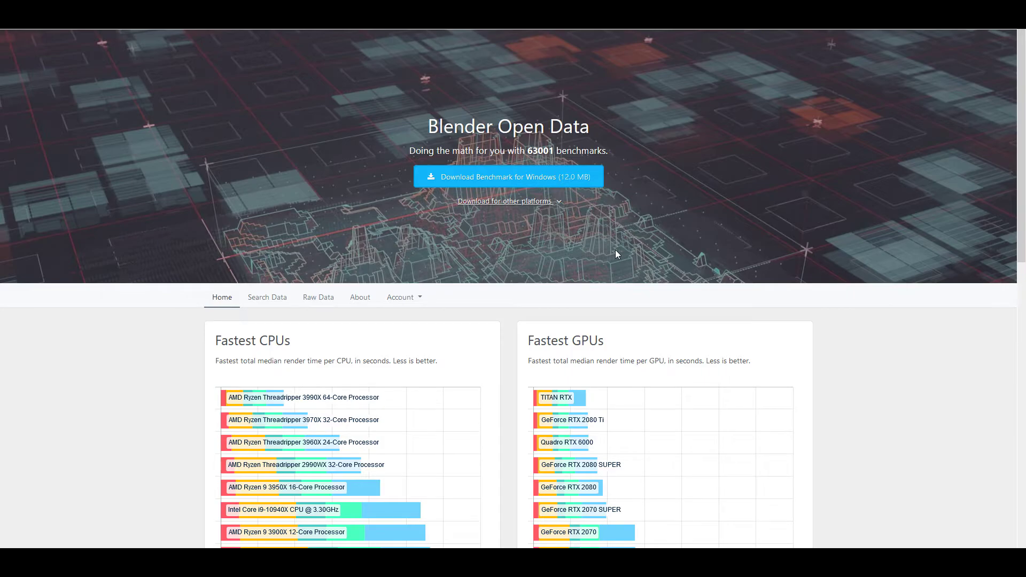
- Go to Account > Benchmarks to reach the GeForce GTX 1080 result
left_click(420, 298)
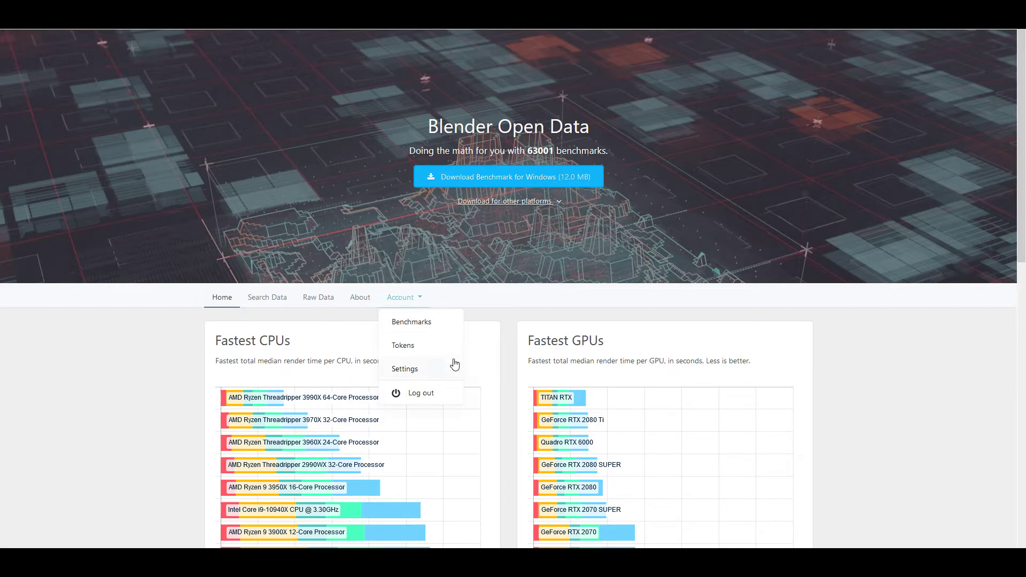
left_click(421, 325)
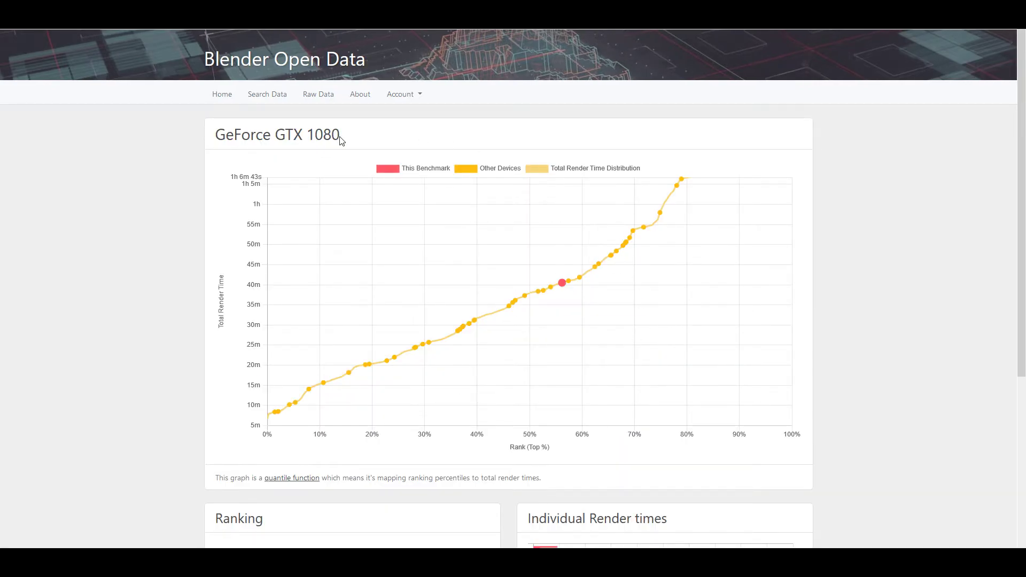
left_click_drag(216, 134, 374, 138)
left_click(375, 138)
mouse_move(565, 289)
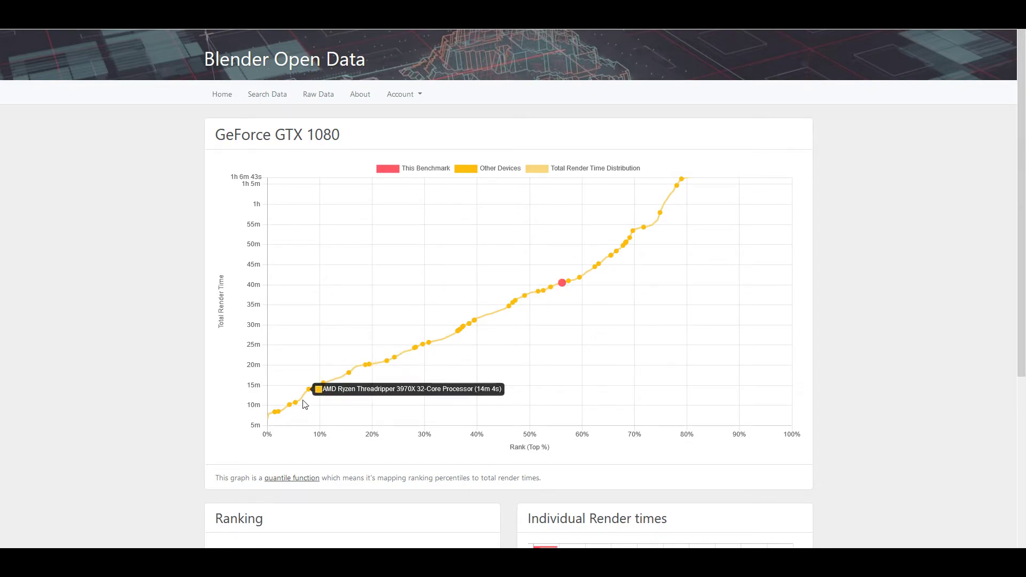
mouse_move(275, 416)
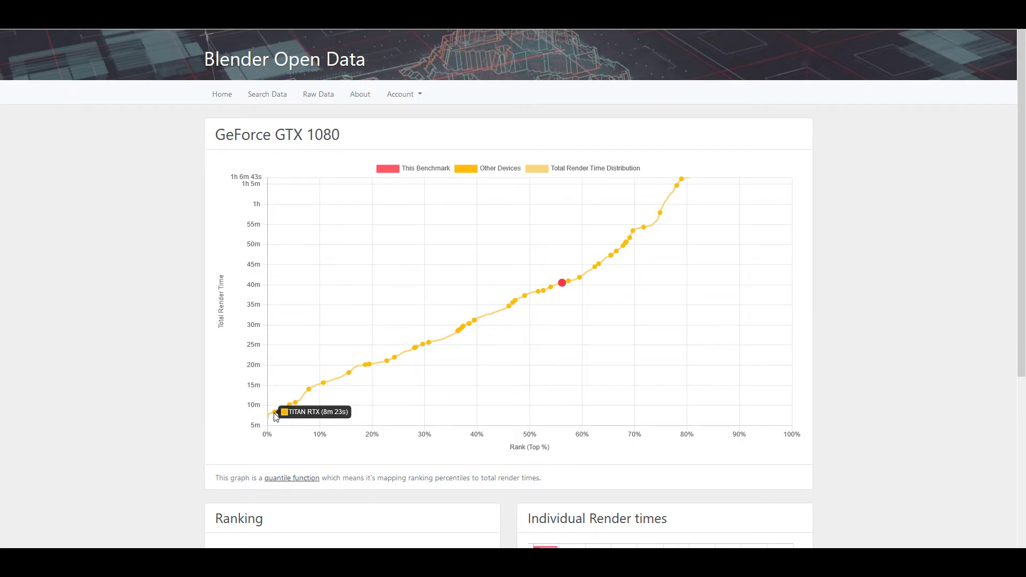
- Read each scene's value in the Individual Render times chart for the GTX 1080 result
scroll(275, 417, "down", 5)
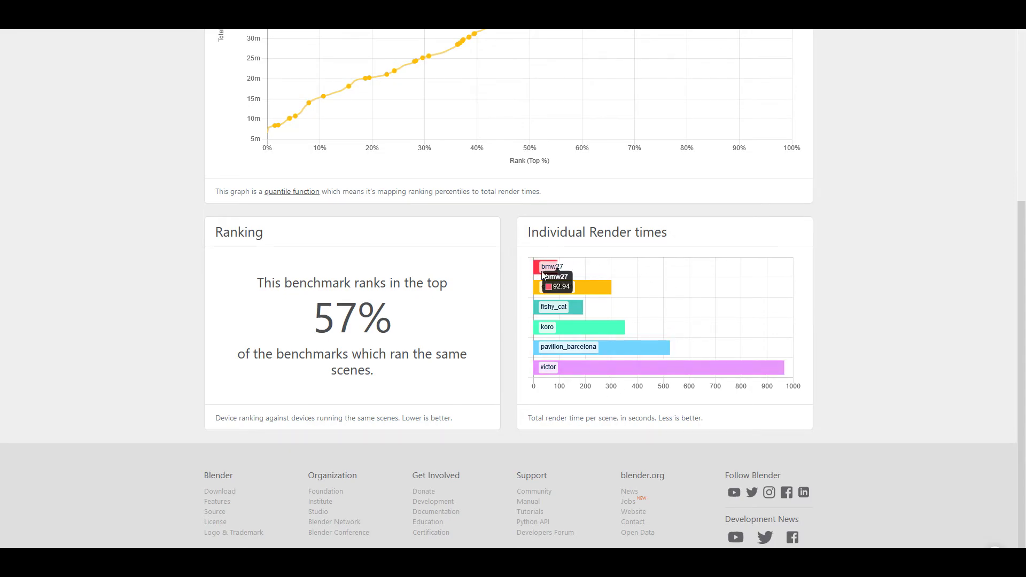
mouse_move(597, 298)
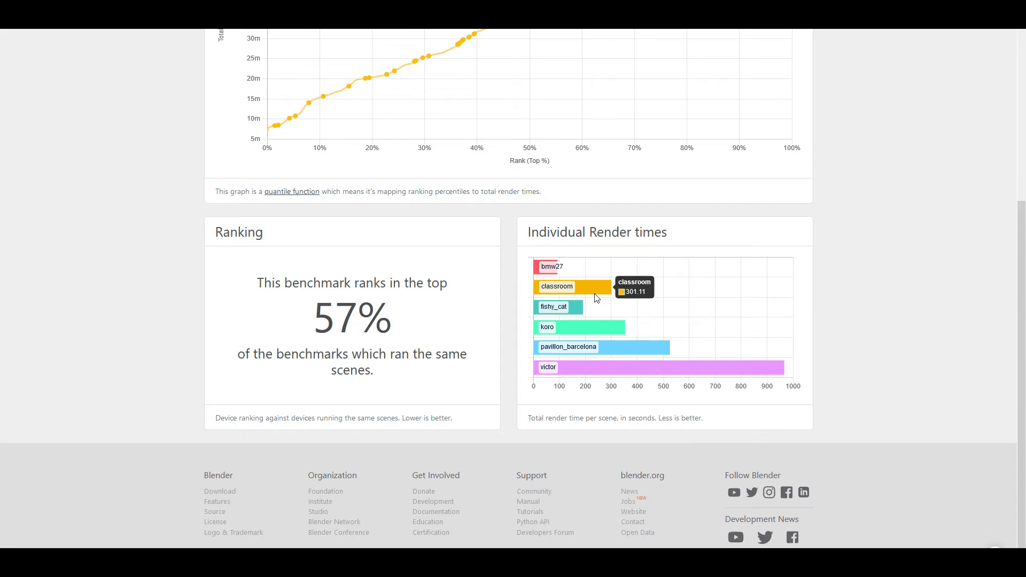
mouse_move(615, 353)
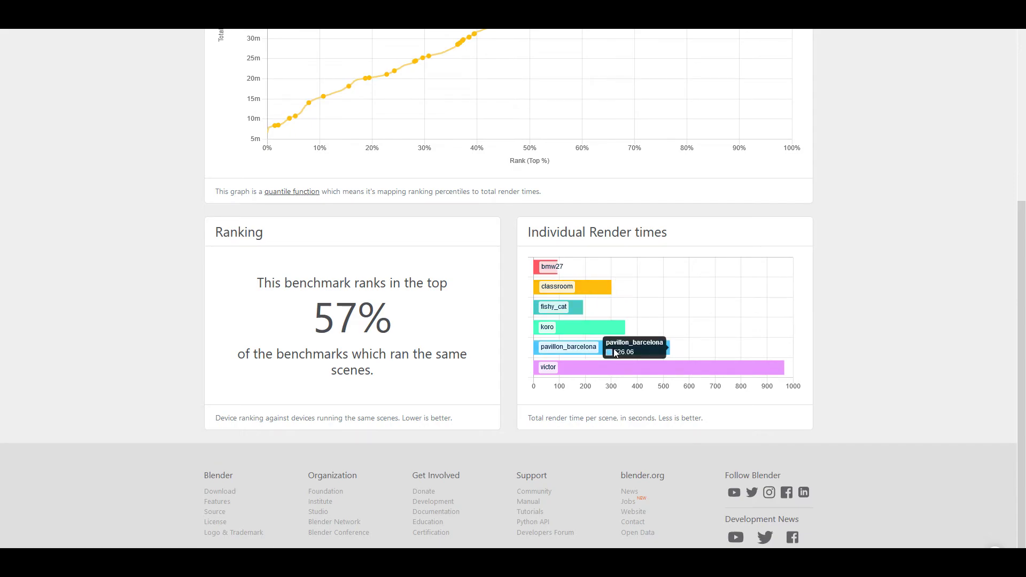
mouse_move(696, 376)
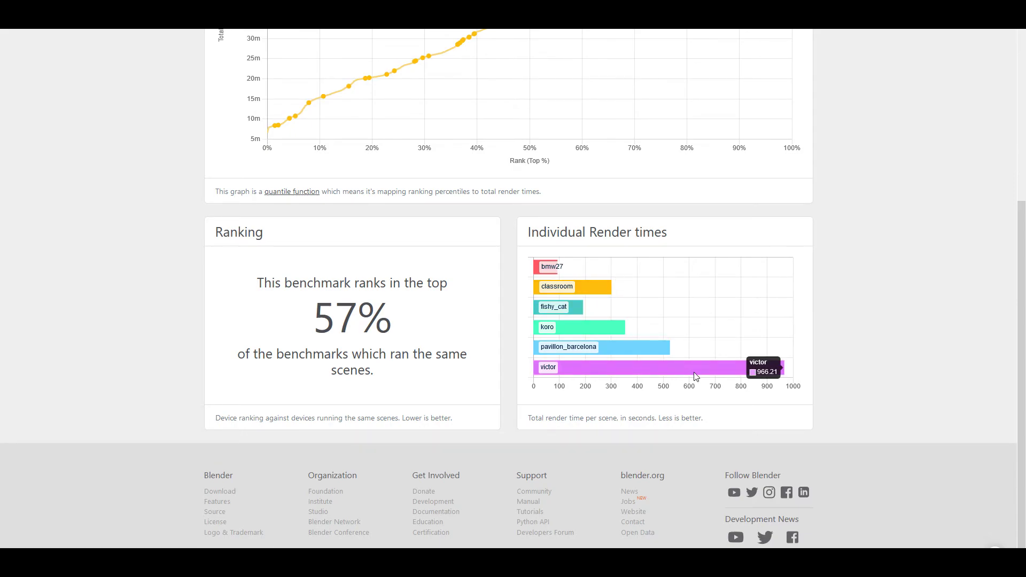
scroll(694, 374, "up", 5)
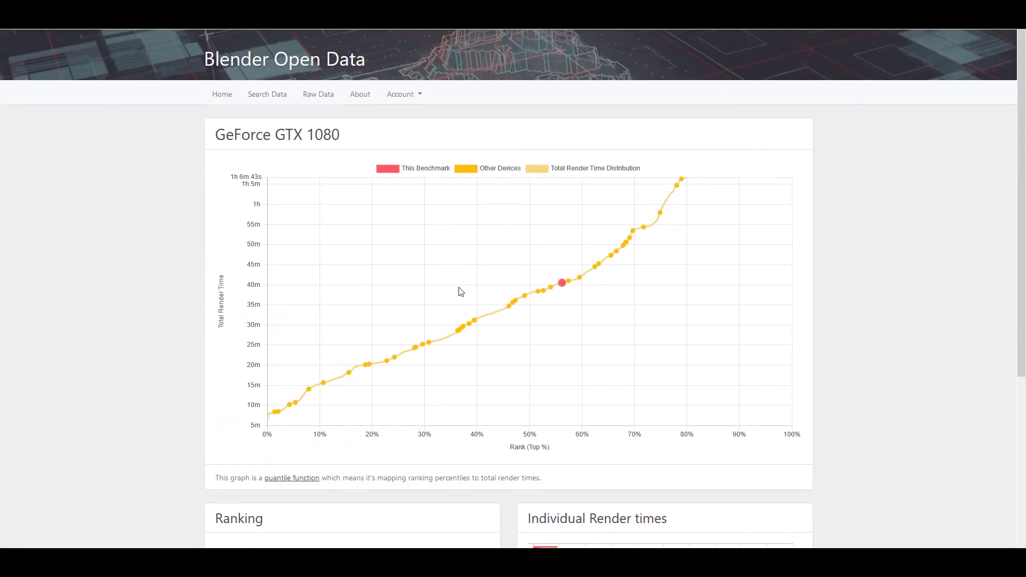
left_click(268, 95)
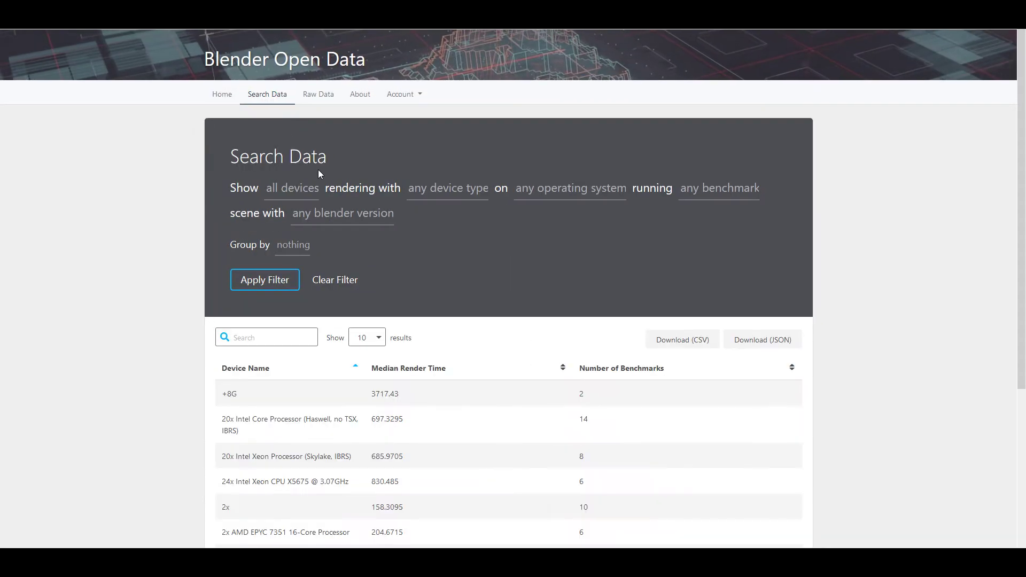
left_click(286, 189)
left_click(450, 185)
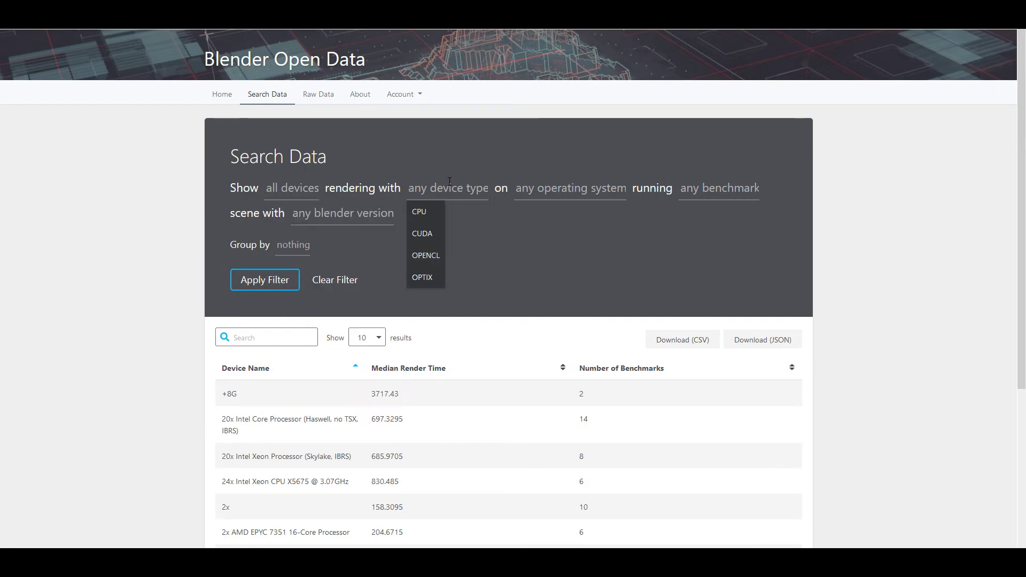
left_click(523, 235)
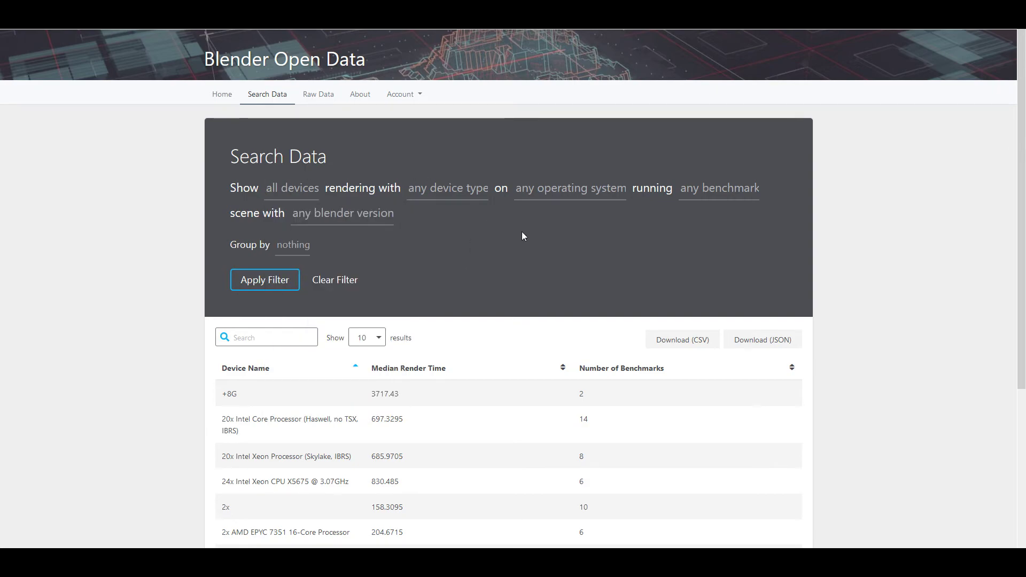
left_click(591, 191)
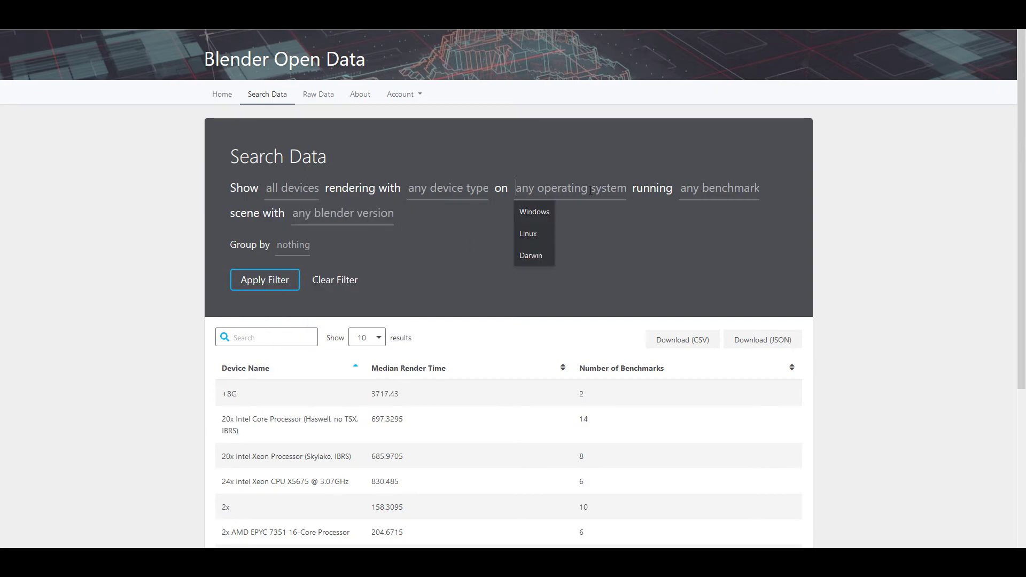
left_click(741, 190)
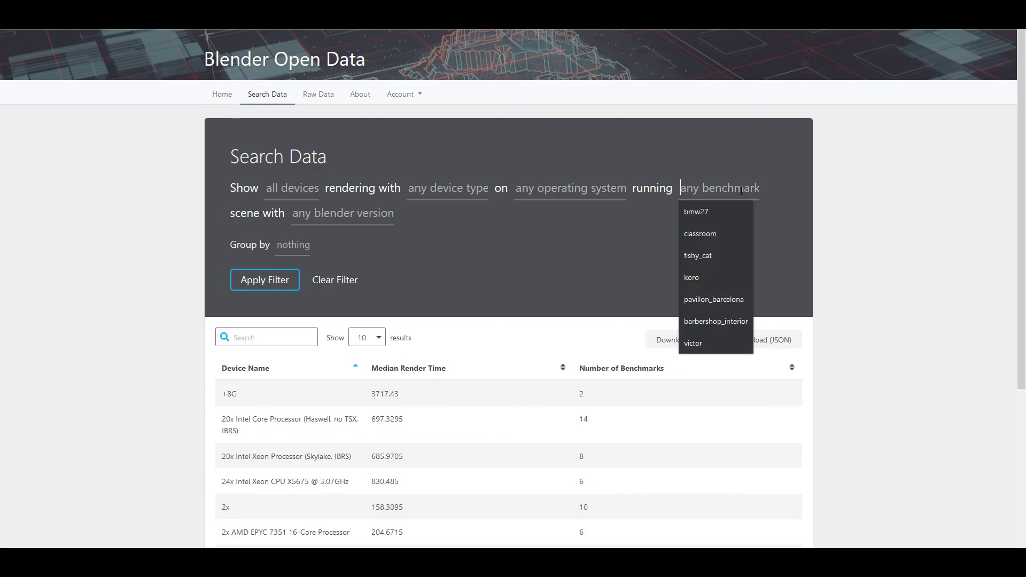
left_click(372, 214)
left_click(472, 234)
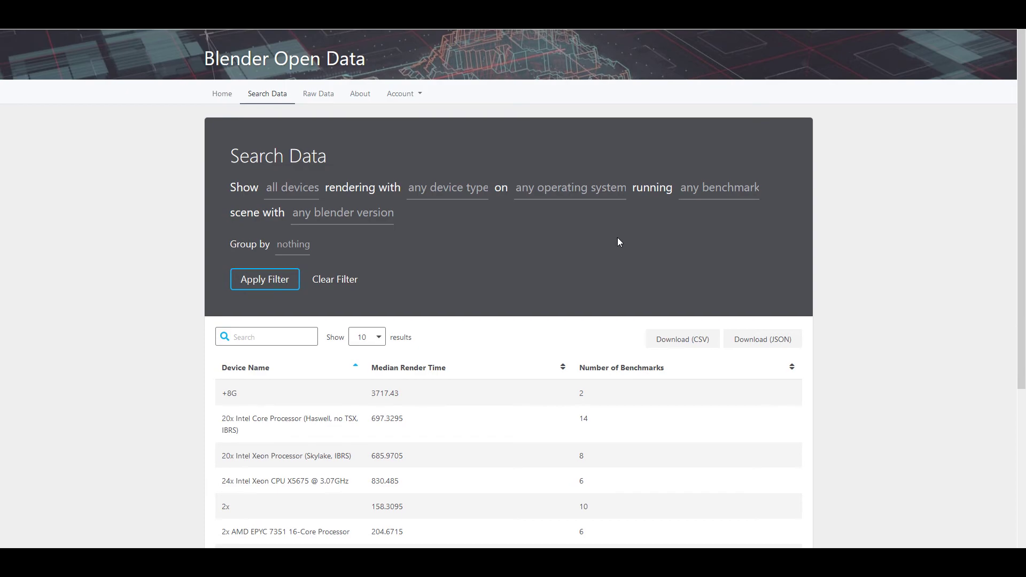
- Sort by Number of Benchmarks descending and select the top device's name and 358.0475 median
scroll(618, 240, "down", 3)
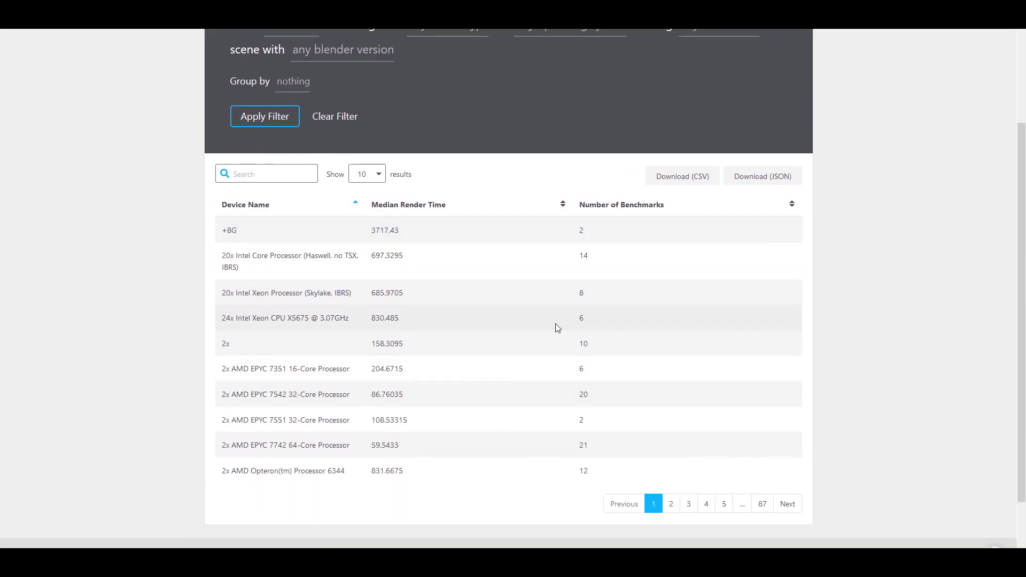
left_click(793, 206)
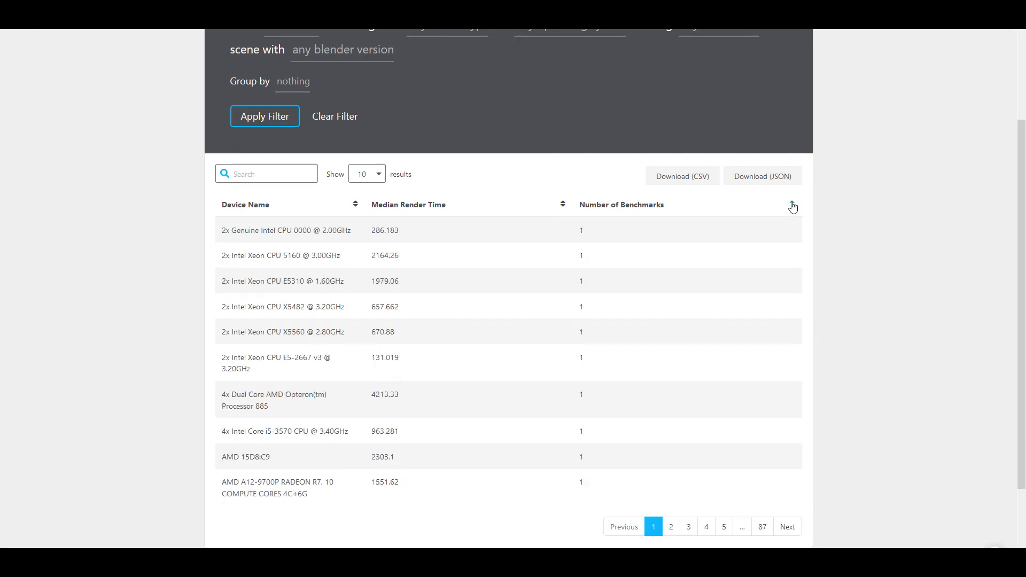
left_click(792, 206)
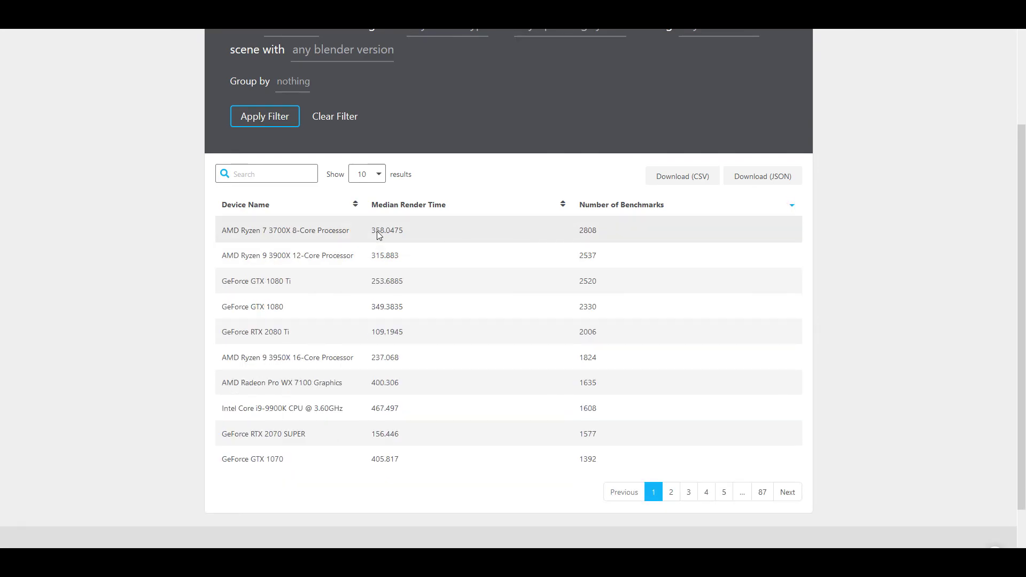
left_click_drag(355, 233, 221, 233)
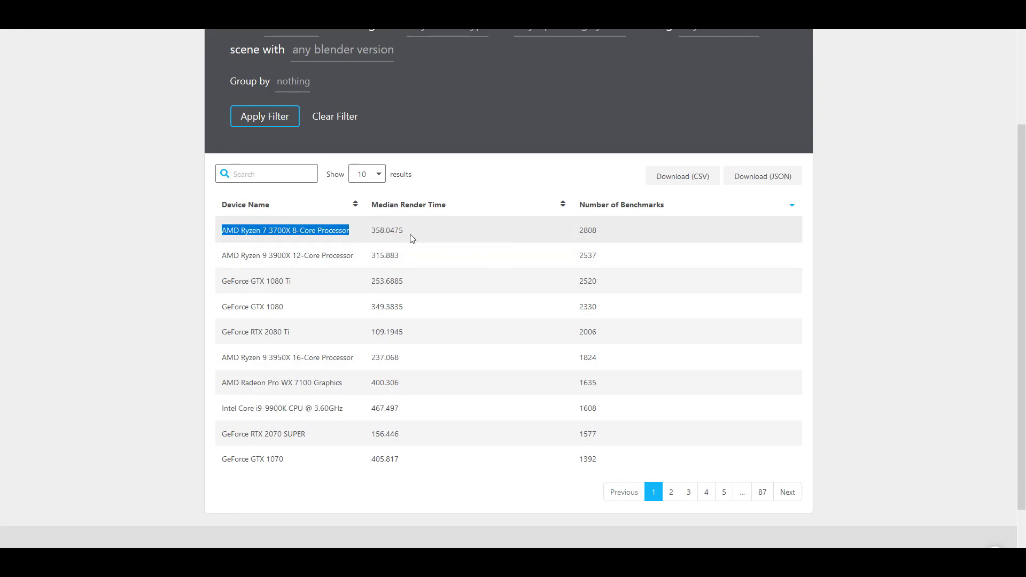
left_click_drag(404, 231, 372, 235)
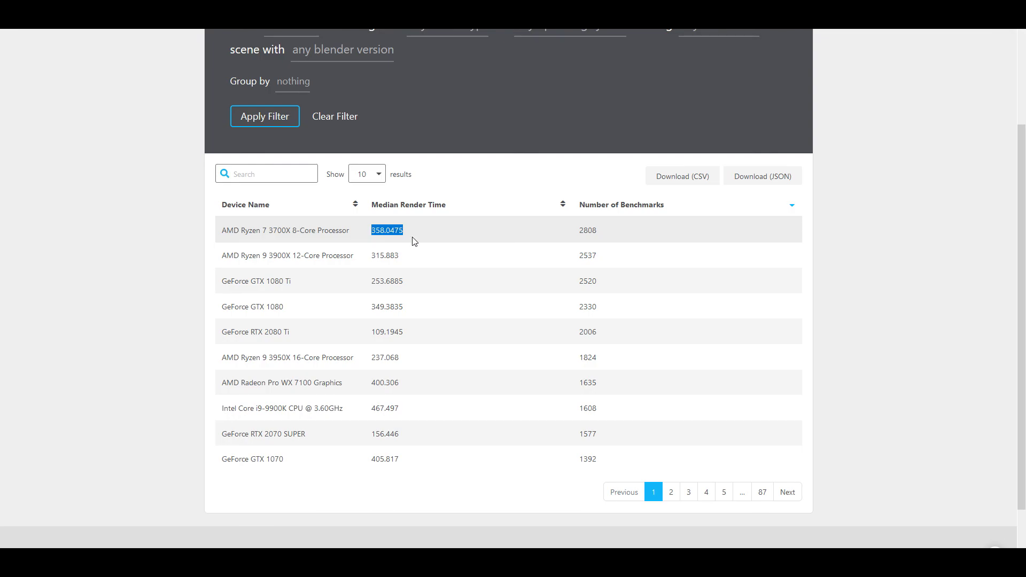
- Preview the Blender version filter choices without picking one
scroll(412, 238, "up", 3)
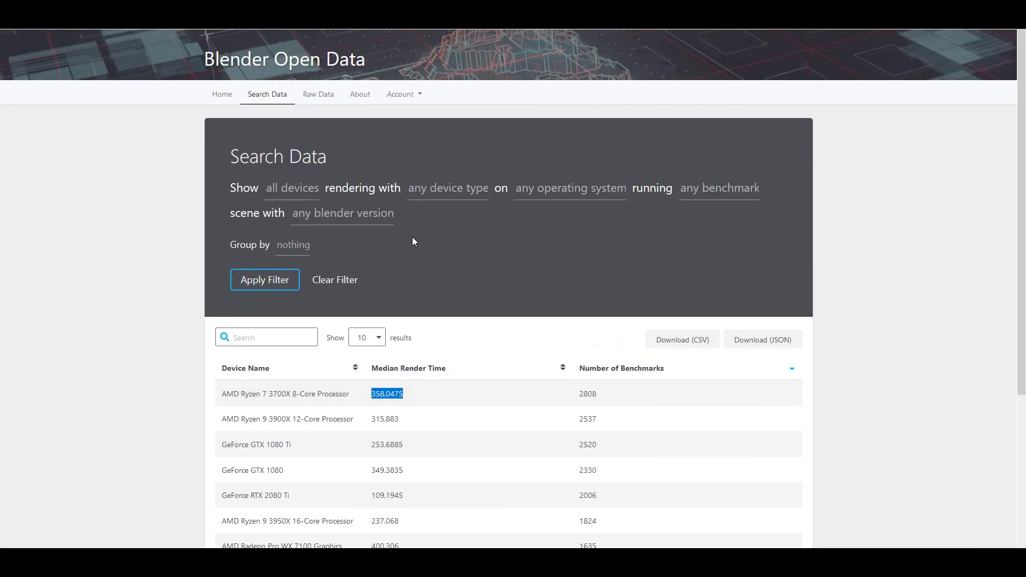
left_click(352, 214)
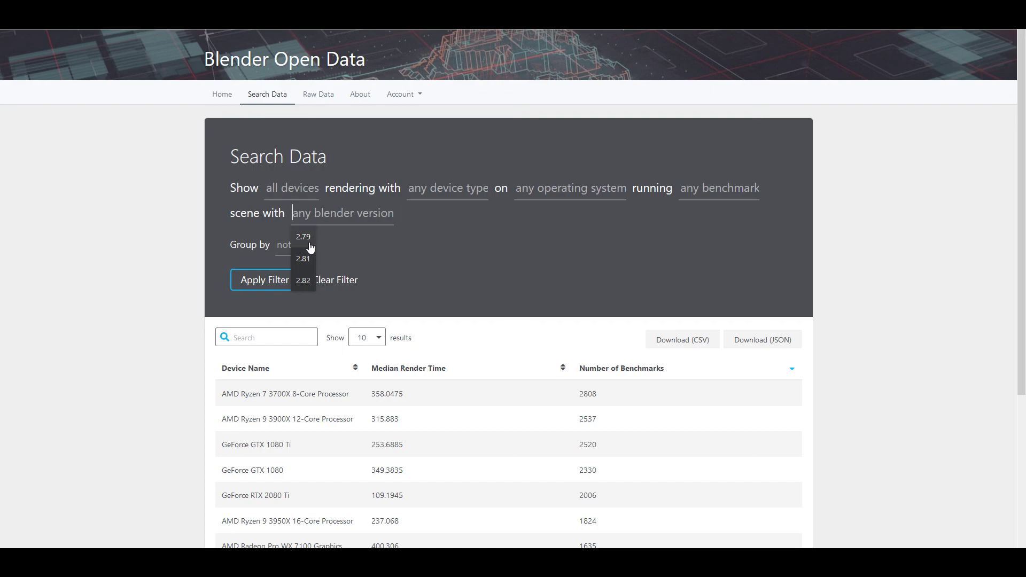
left_click(395, 266)
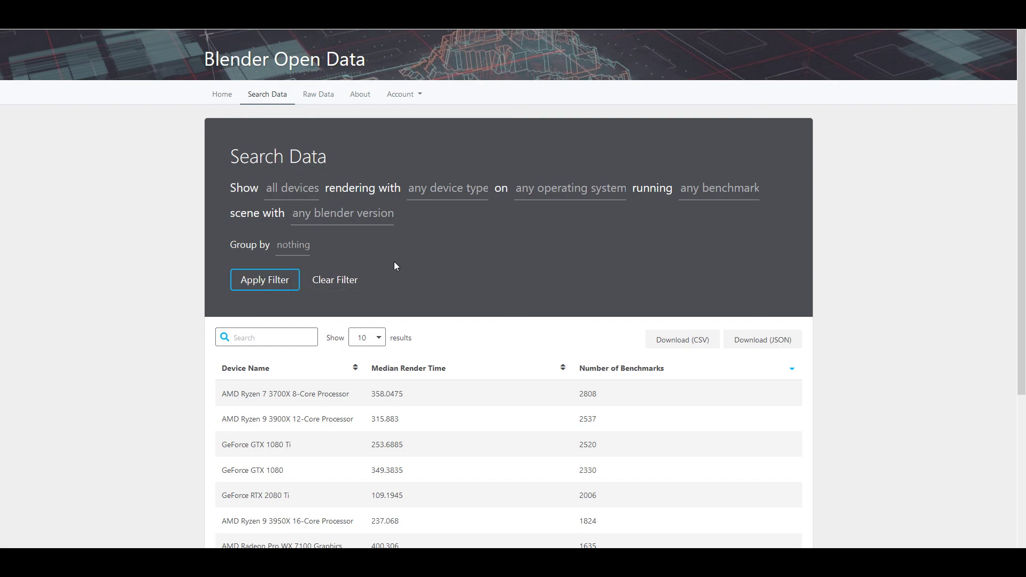